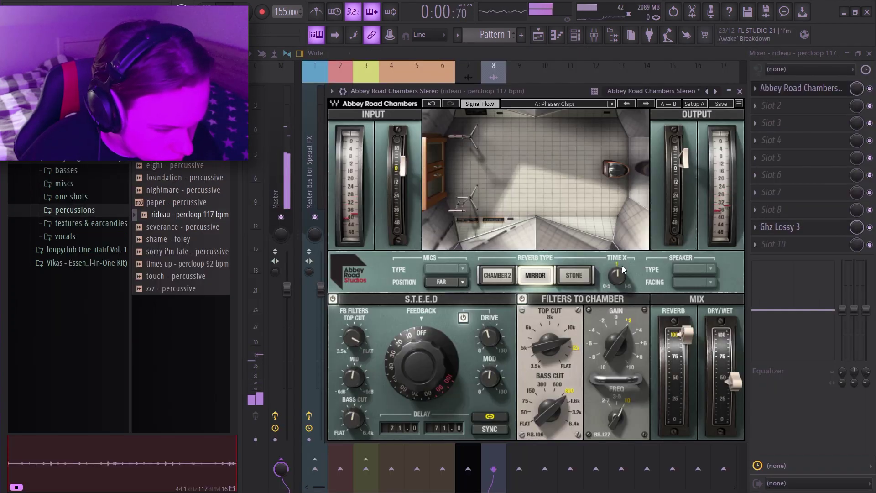
Load the next Abbey Road Chambers reverb preset on the rideau percloop track
{"action": "left_click", "coordinate": [644, 108]}
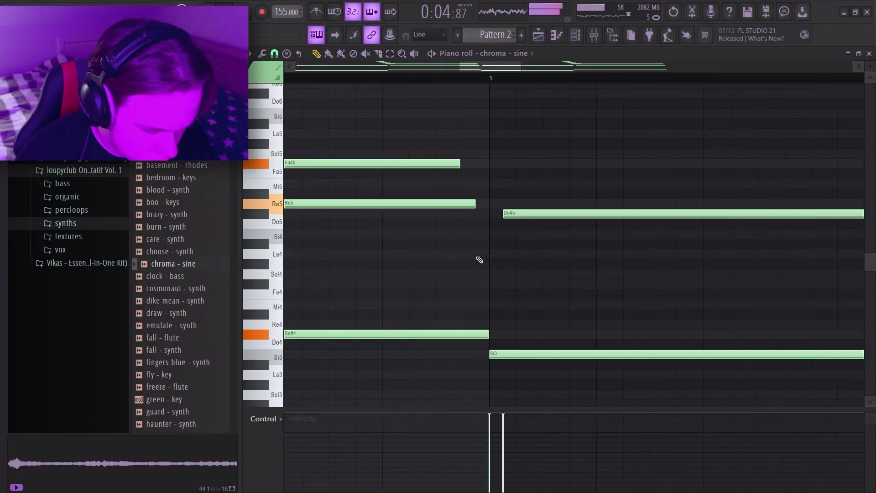
Select all the chroma - sine notes and randomize their velocity levels, cycling through three seeds
{"action": "scroll", "coordinate": [504, 288], "scroll_direction": "down", "scroll_amount": 5}
{"action": "key", "text": "alt+r"}
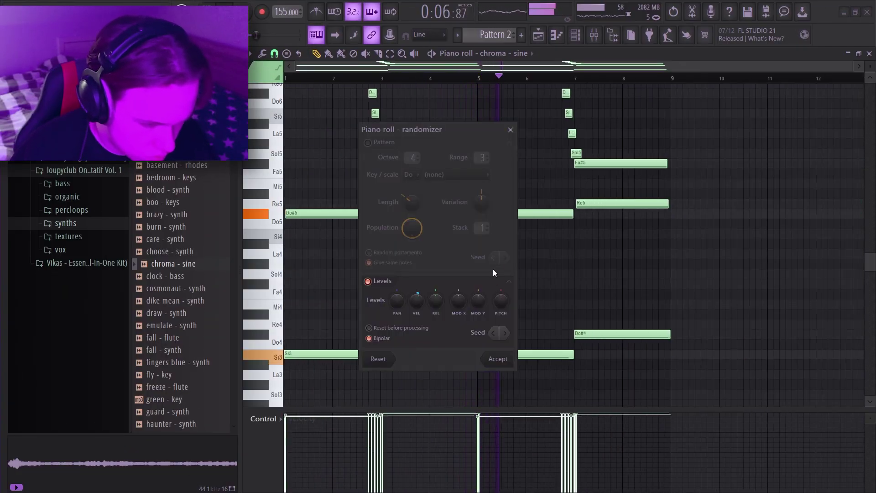
{"action": "key", "text": "Escape"}
{"action": "key", "text": "ctrl+a"}
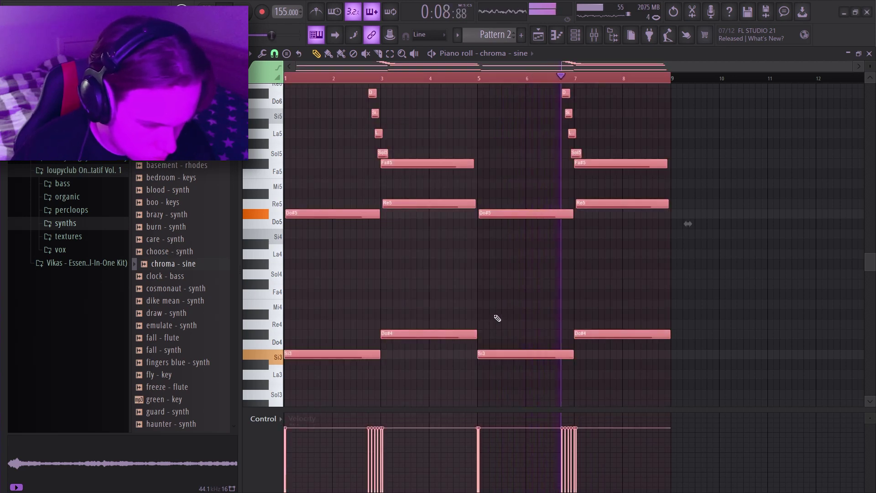
{"action": "key", "text": "alt+r"}
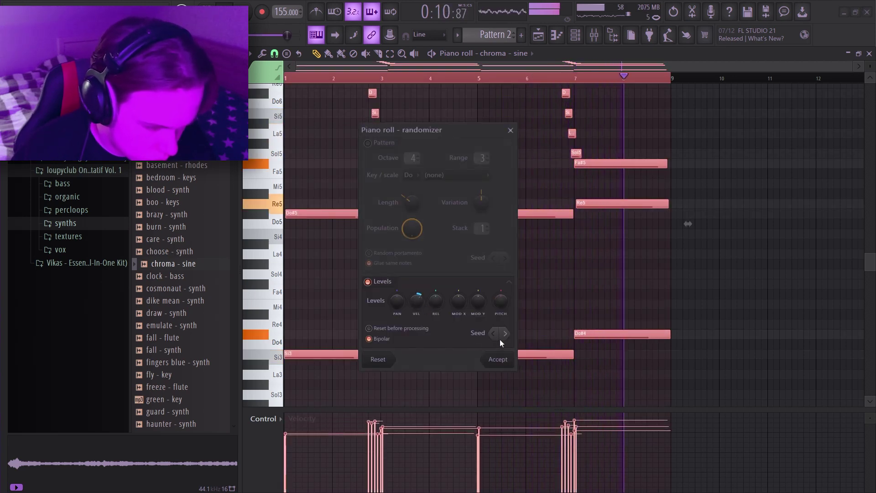
{"action": "left_click", "coordinate": [504, 334]}
{"action": "left_click", "coordinate": [504, 334]}
{"action": "left_click", "coordinate": [504, 333]}
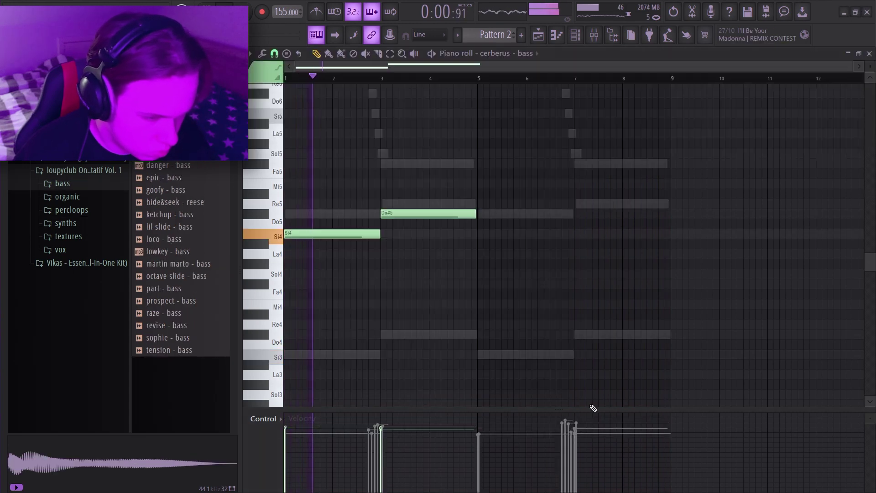
Apply a sine panning LFO to the chroma - sine channel and audition it against the pattern
{"action": "scroll", "coordinate": [362, 137], "scroll_direction": "up", "scroll_amount": 3}
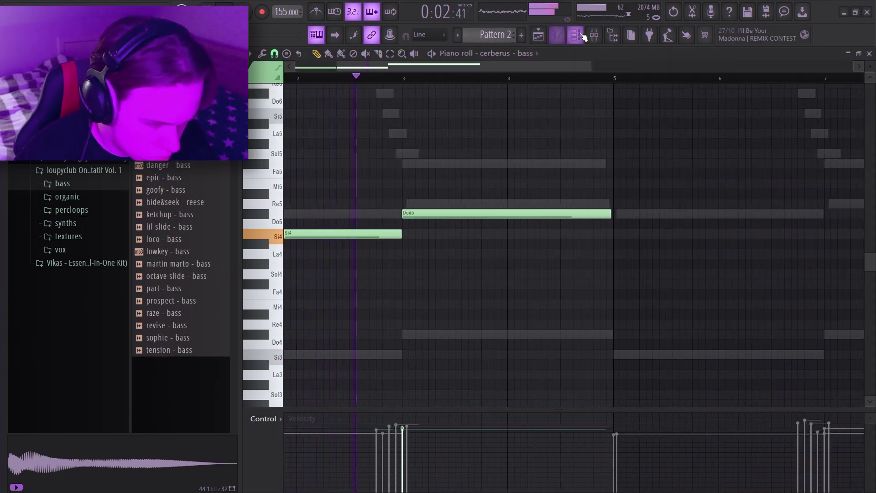
{"action": "key", "text": "F6"}
{"action": "left_click", "coordinate": [351, 113]}
{"action": "left_click", "coordinate": [296, 171]}
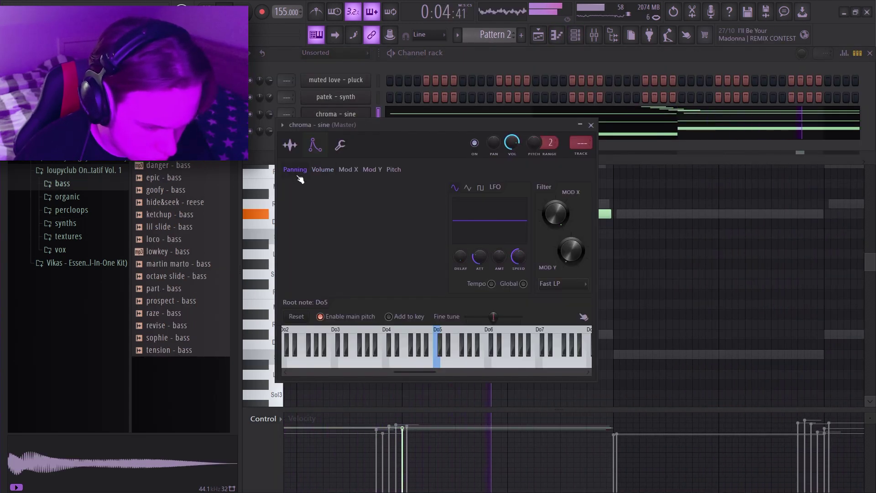
{"action": "key", "text": "space"}
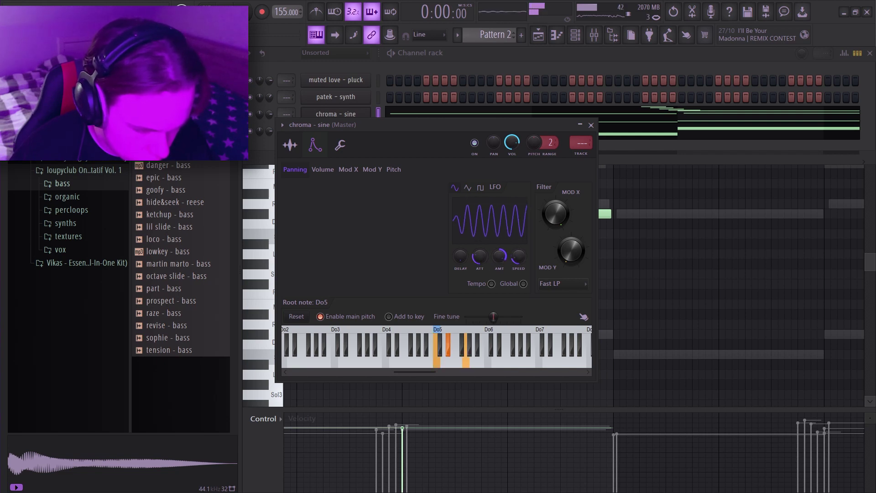
{"action": "key", "text": "space"}
{"action": "left_click", "coordinate": [591, 124]}
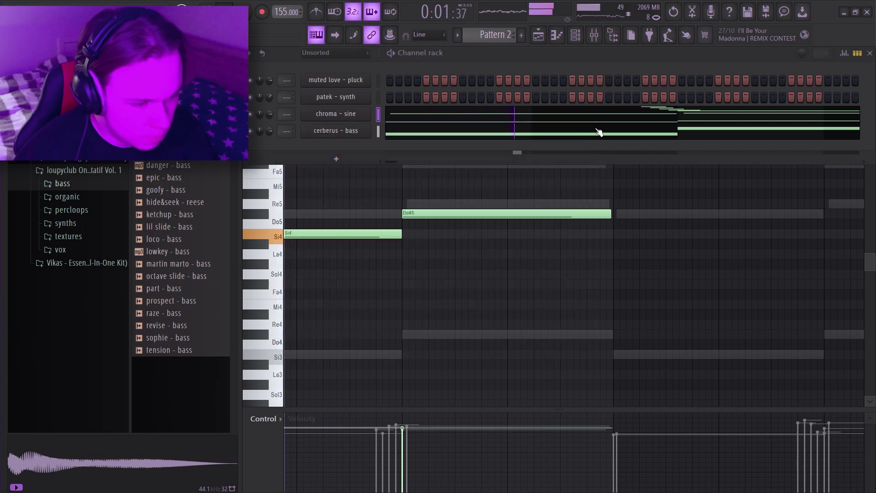
Duplicate the two cerberus - bass notes so the bassline also fills bars 5 to 8
{"action": "key", "text": "F7"}
{"action": "scroll", "coordinate": [630, 231], "scroll_direction": "down", "scroll_amount": 3}
{"action": "key", "text": "ctrl+b"}
{"action": "key", "text": "ctrl+d"}
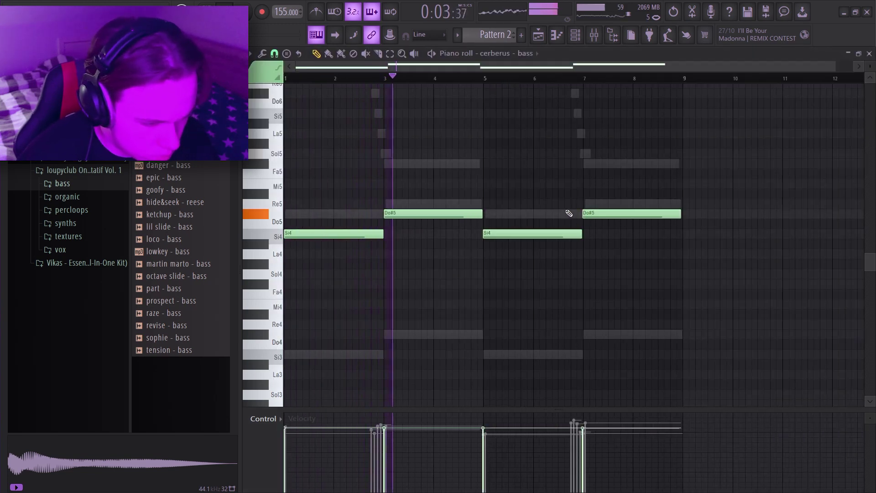
Stop playback and add a Fa#5 note starting midway through bar 4 of the cerberus - bass part
{"action": "scroll", "coordinate": [571, 212], "scroll_direction": "up", "scroll_amount": 3}
{"action": "scroll", "coordinate": [505, 227], "scroll_direction": "up", "scroll_amount": 2}
{"action": "key", "text": "space"}
{"action": "left_click", "coordinate": [436, 254]}
{"action": "mouse_move", "coordinate": [436, 254]}
{"action": "left_mouse_down"}
{"action": "mouse_move", "coordinate": [451, 278]}
{"action": "mouse_move", "coordinate": [457, 250]}
{"action": "left_mouse_up"}
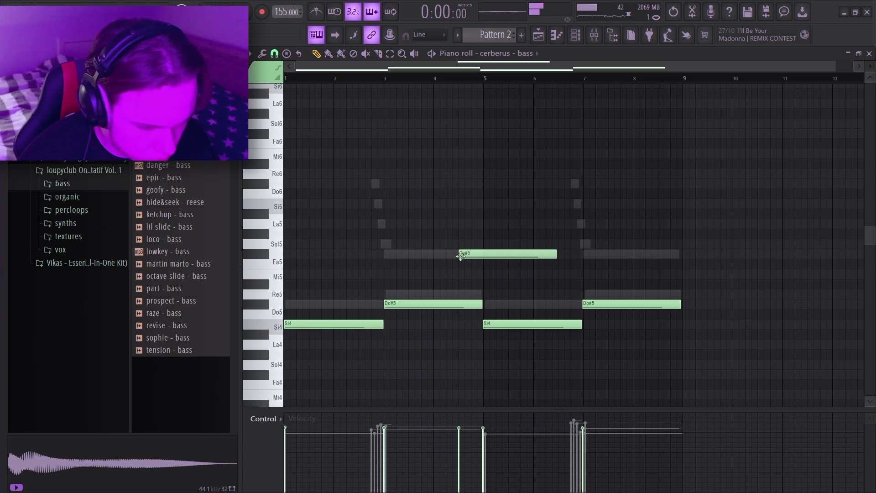
Browse the textures sample folder and preview its sounds for the melody
{"action": "key", "text": "F6"}
{"action": "left_click", "coordinate": [68, 236]}
{"action": "left_click_drag", "start_coordinate": [178, 202], "coordinate": [187, 244]}
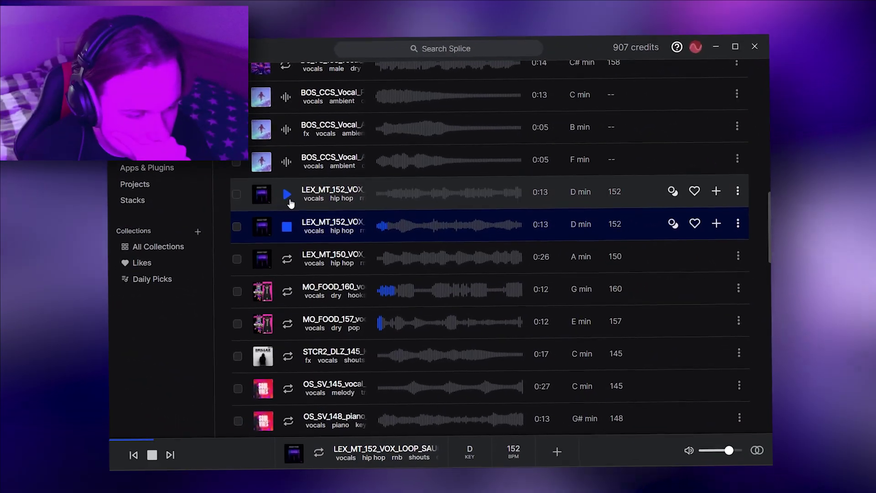
Switch to Splice and audition the LEX_MT vocal loops and the BOS_CCS ambient vocal one-shots
{"action": "left_click", "coordinate": [283, 197]}
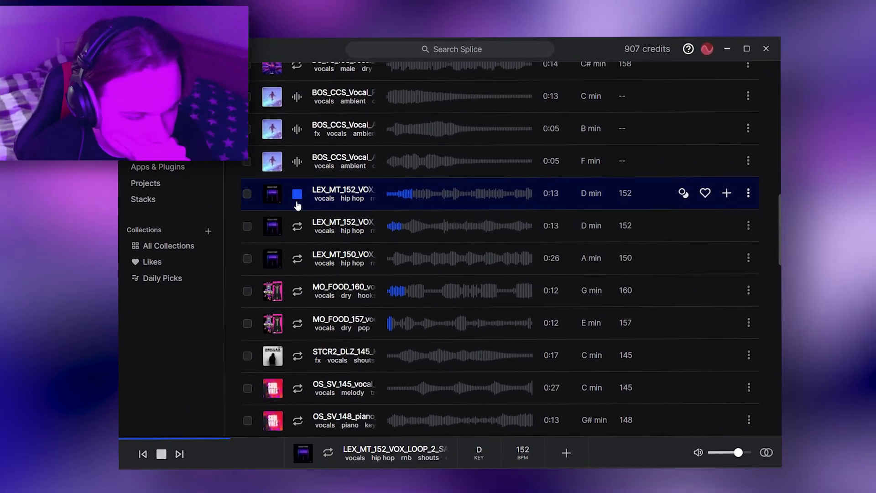
{"action": "left_click", "coordinate": [298, 258]}
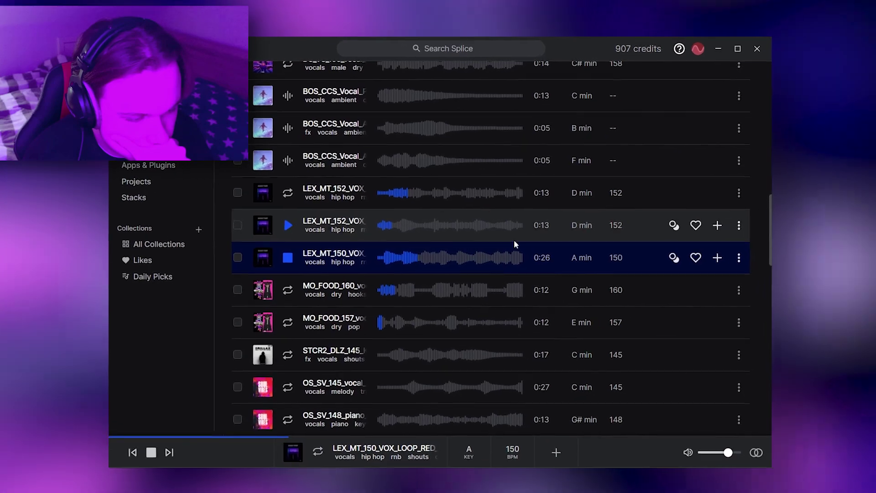
{"action": "left_click", "coordinate": [282, 167]}
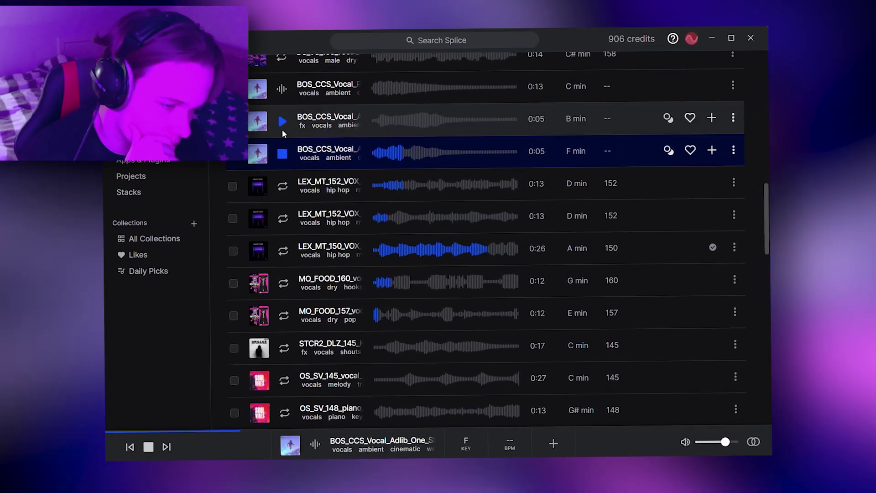
{"action": "left_click", "coordinate": [283, 119]}
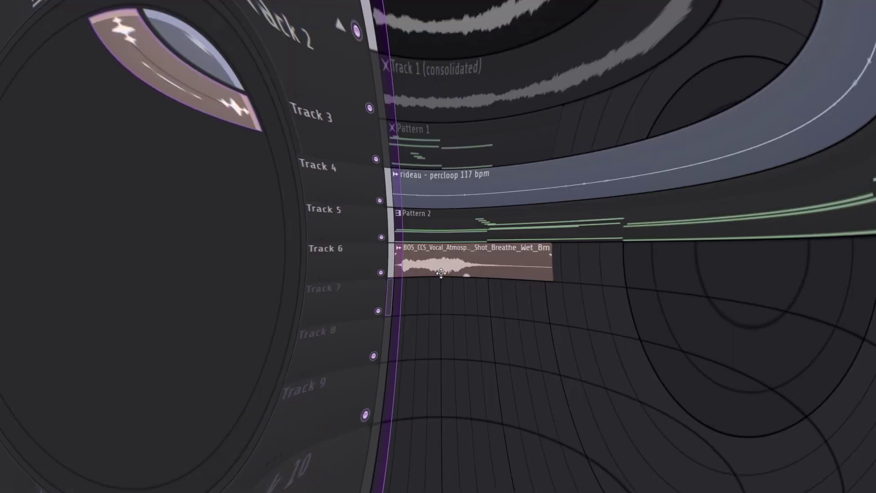
Shift the BOS_CCS breathe vocal clip slightly along Track 6 in the FL Studio playlist
{"action": "left_click_drag", "start_coordinate": [437, 275], "coordinate": [465, 275]}
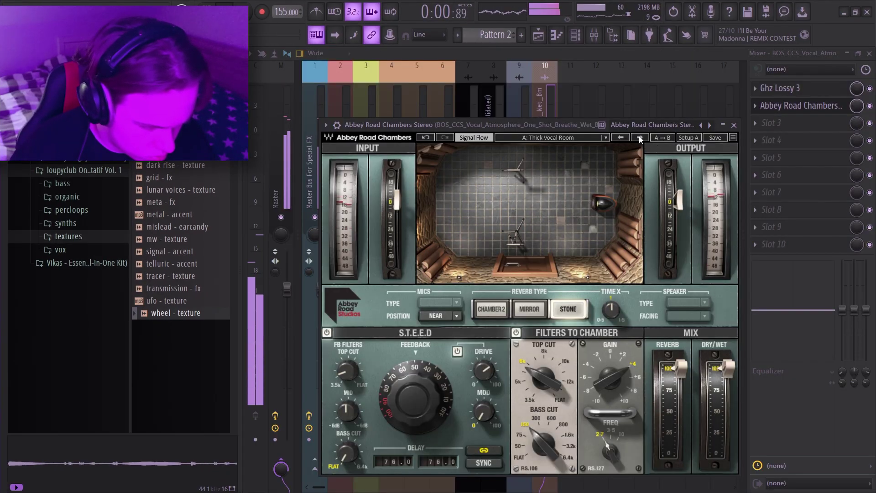
Add Fruity Parametric EQ 2 in slot 9 of the breathe vocal's mixer track and load its 30Hz + 18kHz cut preset
{"action": "left_click", "coordinate": [734, 125]}
{"action": "left_click", "coordinate": [790, 227]}
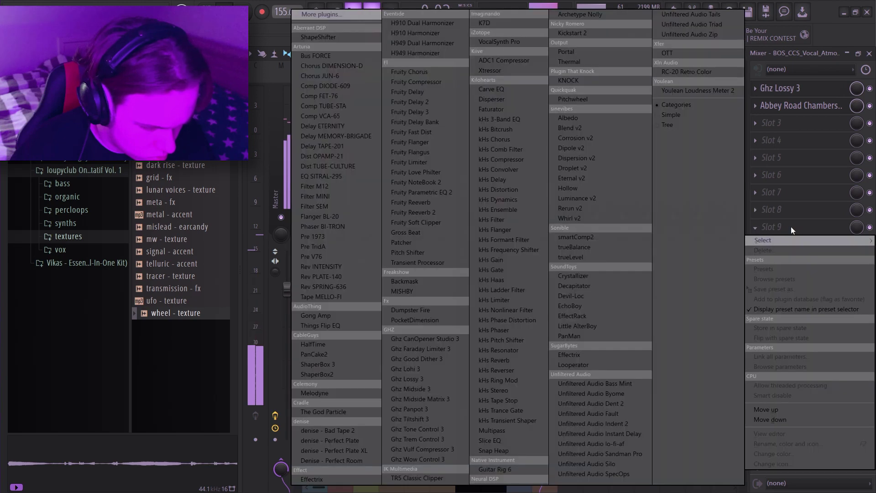
{"action": "left_click", "coordinate": [427, 193]}
{"action": "left_click", "coordinate": [668, 184]}
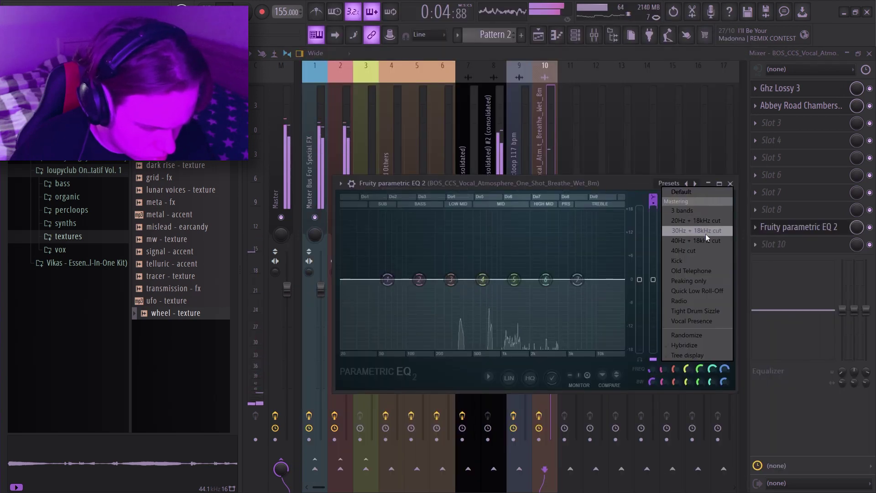
{"action": "left_click", "coordinate": [705, 235]}
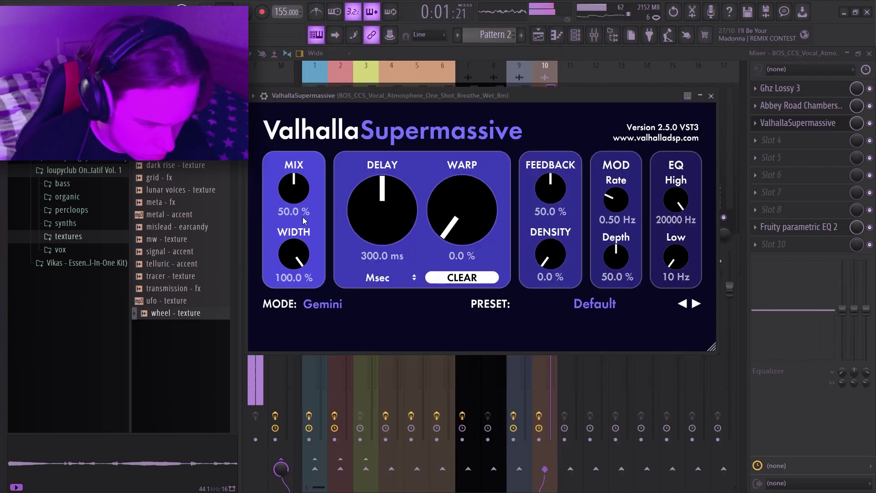
Set ValhallaSupermassive on the breathe vocal to 55.4 % warp and Sagittarius mode, and close the plugin
{"action": "left_click_drag", "start_coordinate": [452, 203], "coordinate": [450, 162]}
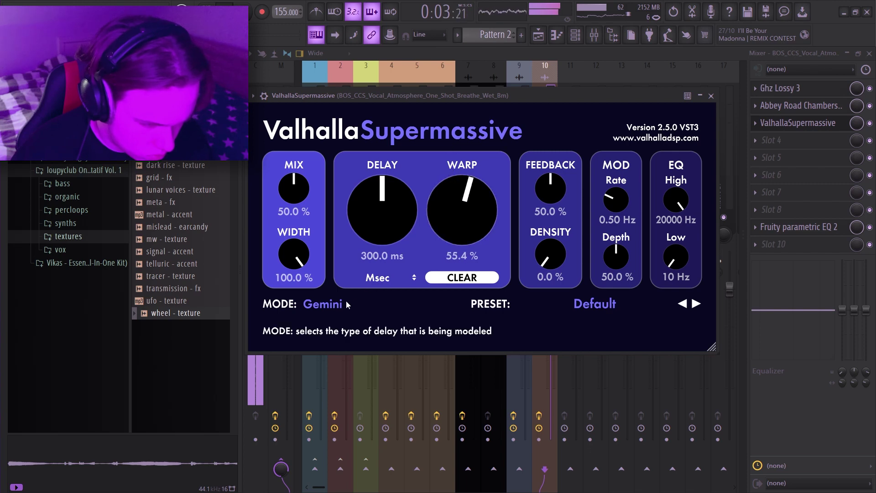
{"action": "left_click", "coordinate": [347, 305]}
{"action": "left_click", "coordinate": [361, 93]}
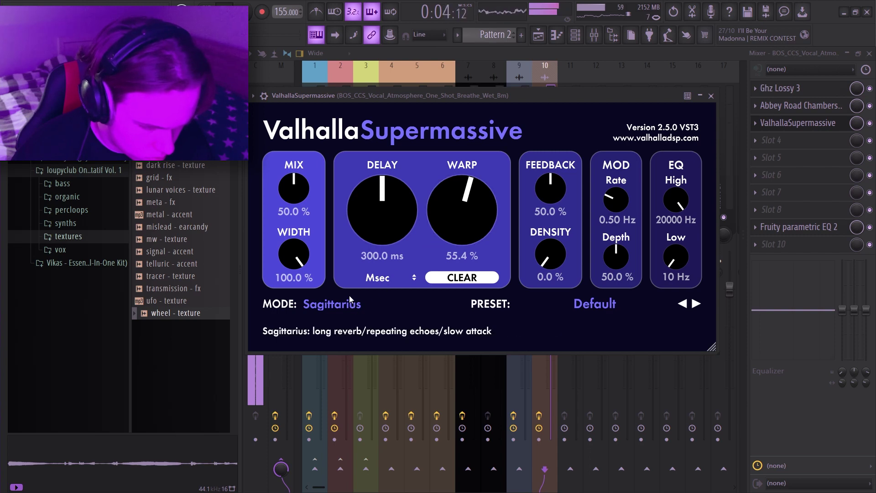
{"action": "left_click", "coordinate": [711, 96]}
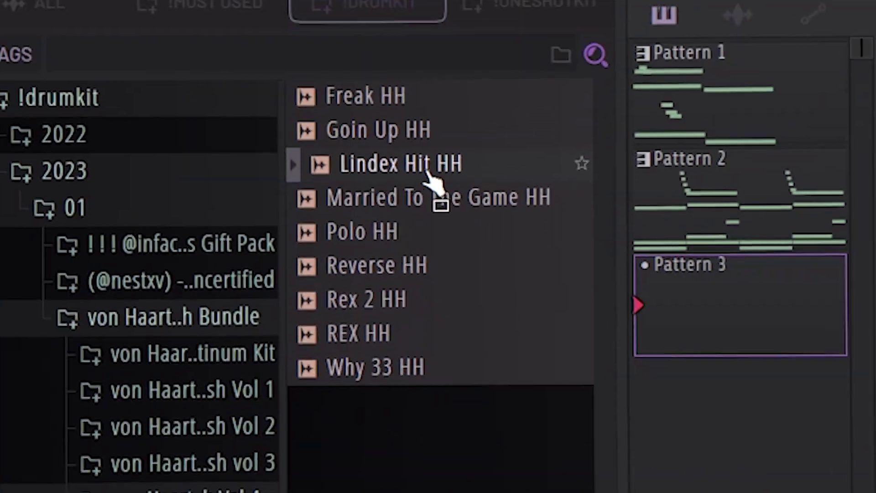
Load the Lindex Hit HH hi-hat sample for Pattern 3
{"action": "left_click_drag", "start_coordinate": [434, 176], "coordinate": [386, 146]}
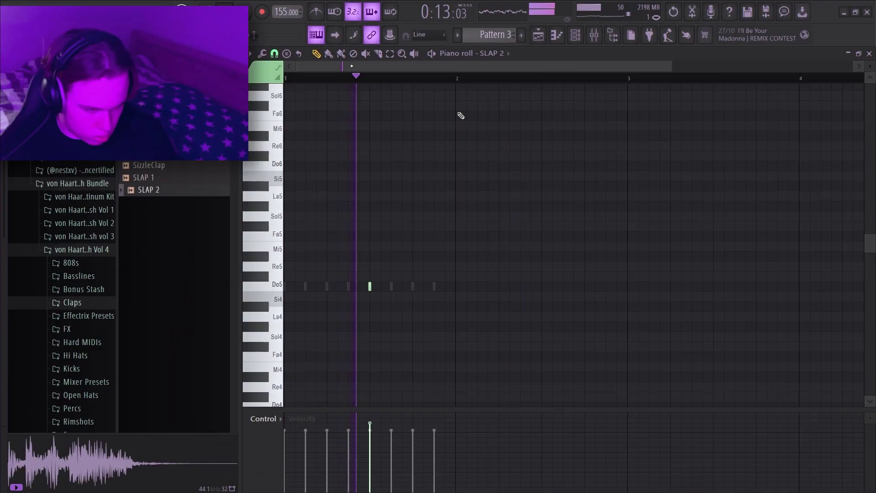
Repeat the SLAP 2 clap hit from bar 1 across the following bars of Pattern 3
{"action": "scroll", "coordinate": [448, 172], "scroll_direction": "down", "scroll_amount": 3}
{"action": "key", "text": "ctrl+b"}
{"action": "key", "text": "ctrl+b"}
{"action": "key", "text": "ctrl+b"}
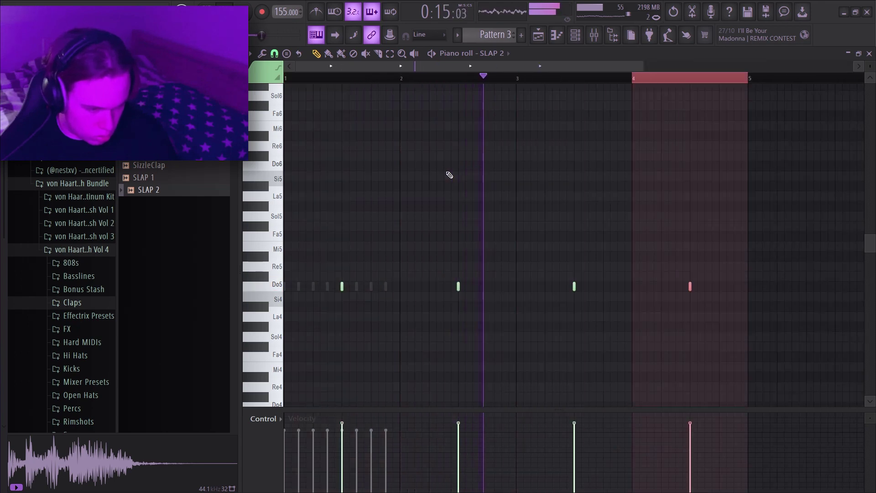
{"action": "key", "text": "ctrl+b"}
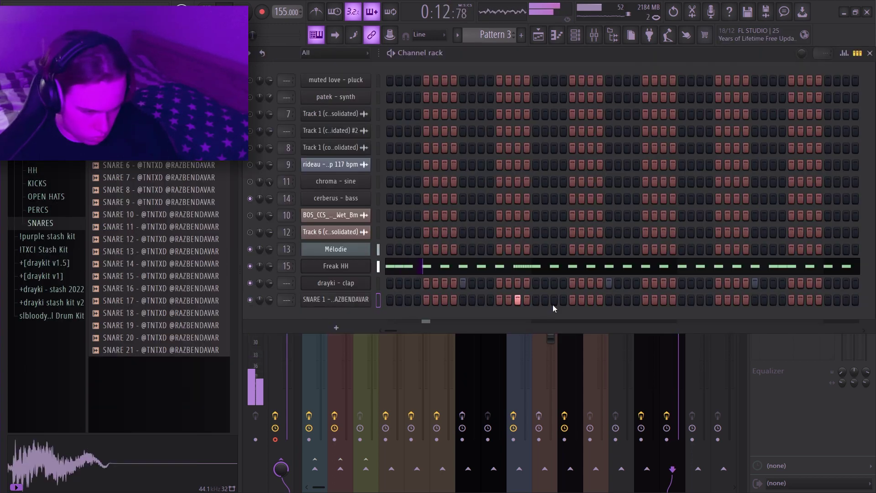
Add the OH 8 open hat as a new channel in Pattern 3 and place a hit in its step sequence
{"action": "left_click", "coordinate": [336, 328]}
{"action": "left_click", "coordinate": [525, 323]}
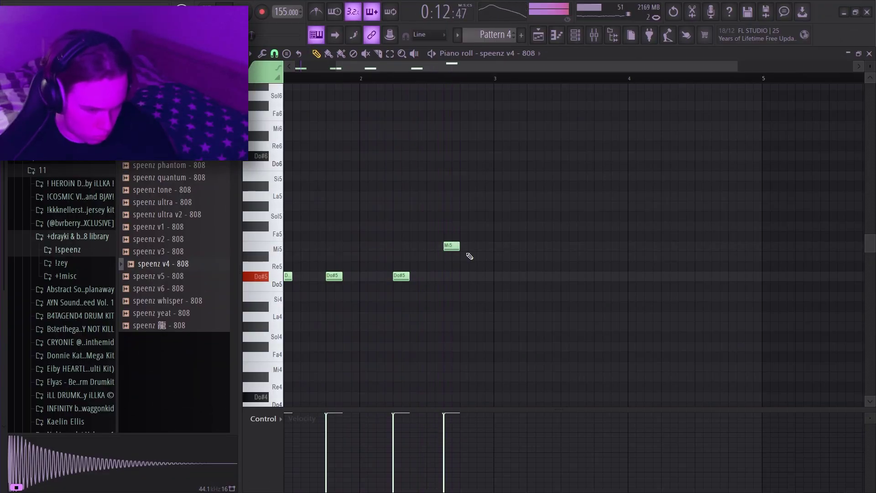
Add a Re#5 note at the start of bar 3 in the speenz v4 - 808 line
{"action": "left_click_drag", "start_coordinate": [501, 257], "coordinate": [496, 254]}
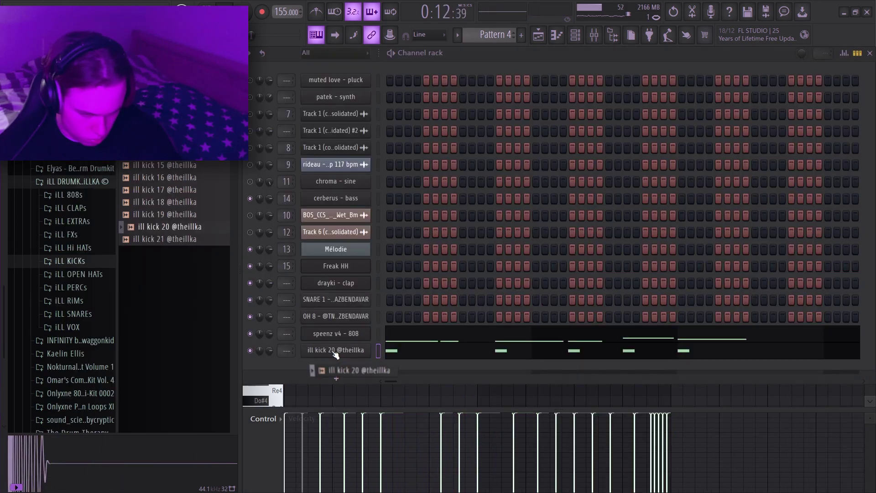
Open the ill kick 20 notes and delete the extra kicks in bars 5 to 7 and the fast roll ending bar 8
{"action": "left_click", "coordinate": [389, 351]}
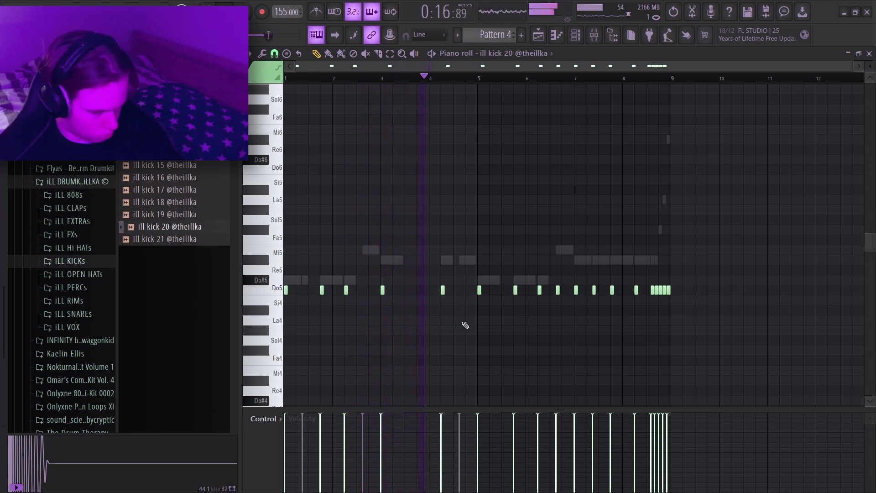
{"action": "right_click", "coordinate": [516, 291]}
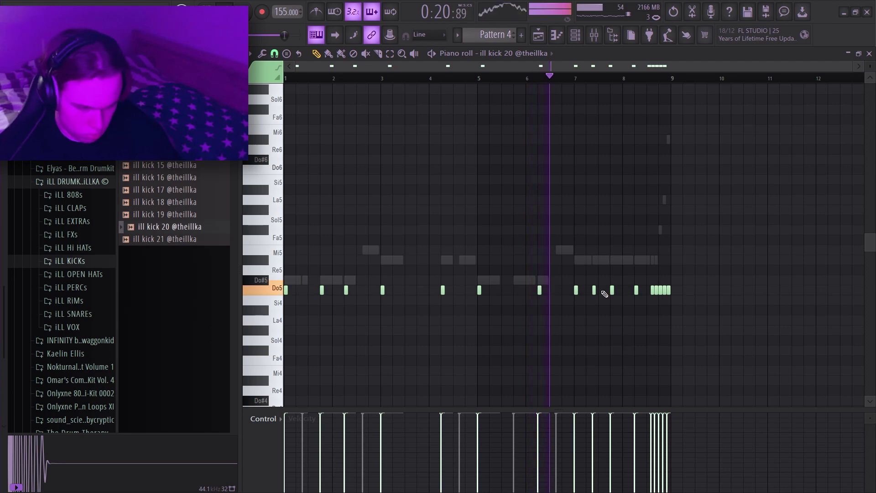
{"action": "right_click", "coordinate": [594, 290]}
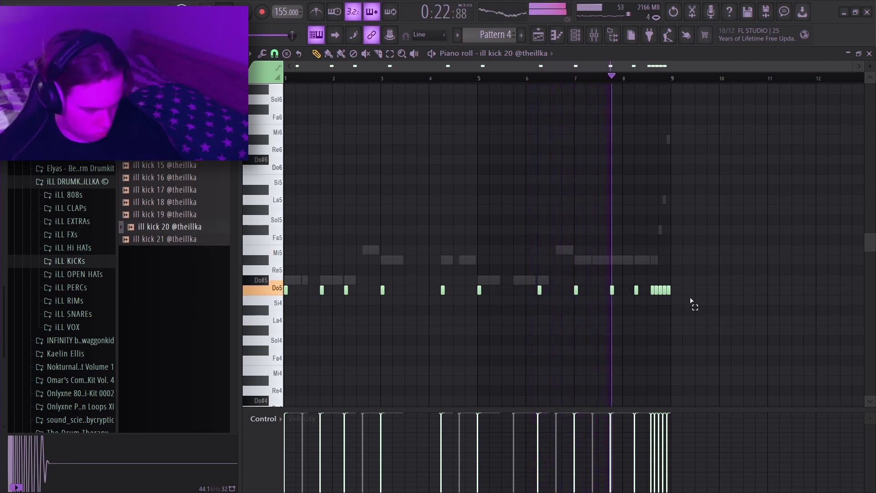
{"action": "right_click", "coordinate": [661, 290]}
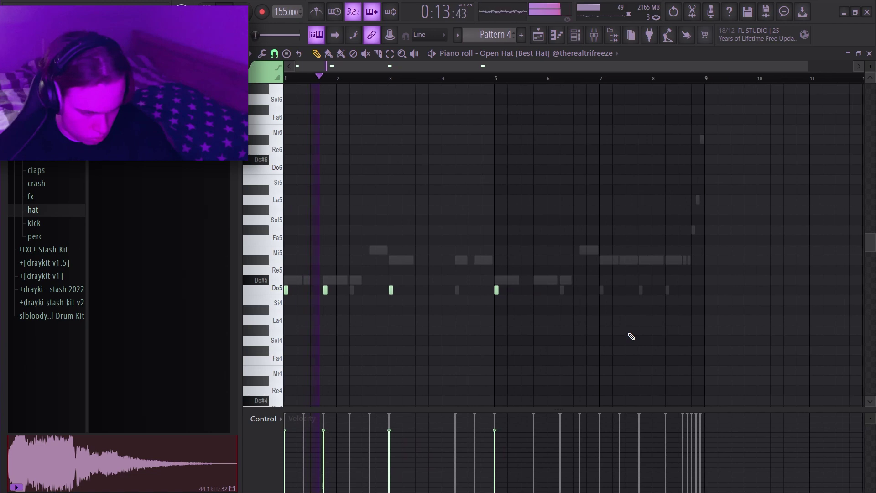
Add Best Hat open hat hits in bars 6 to 8 that follow the kick rhythm, and return to the channel rack
{"action": "scroll", "coordinate": [486, 291], "scroll_direction": "up", "scroll_amount": 3}
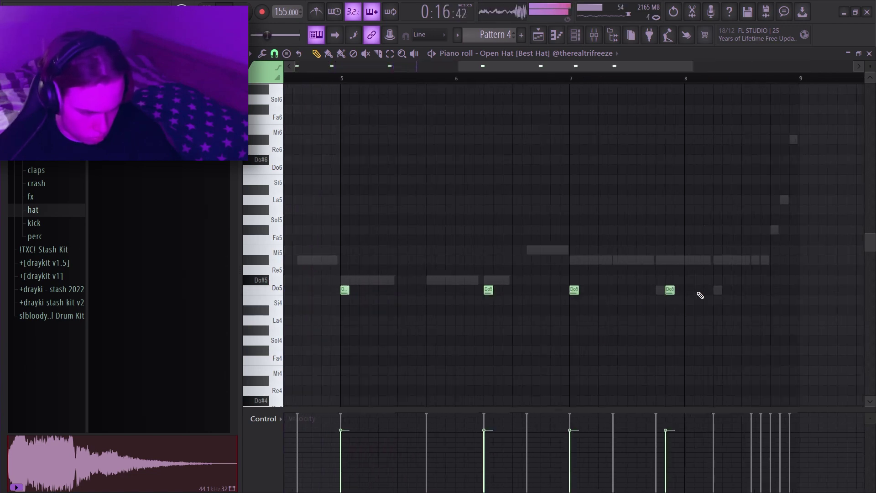
{"action": "left_click", "coordinate": [716, 291]}
{"action": "scroll", "coordinate": [716, 296], "scroll_direction": "down", "scroll_amount": 3}
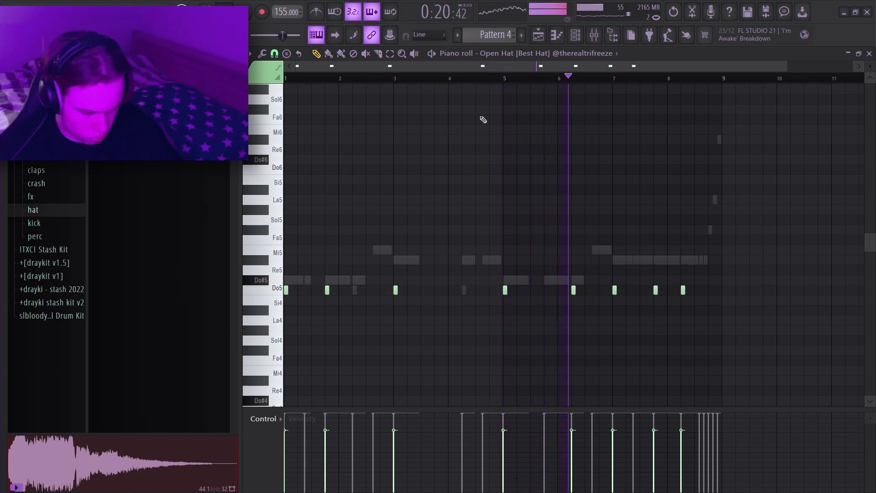
{"action": "left_click", "coordinate": [573, 39]}
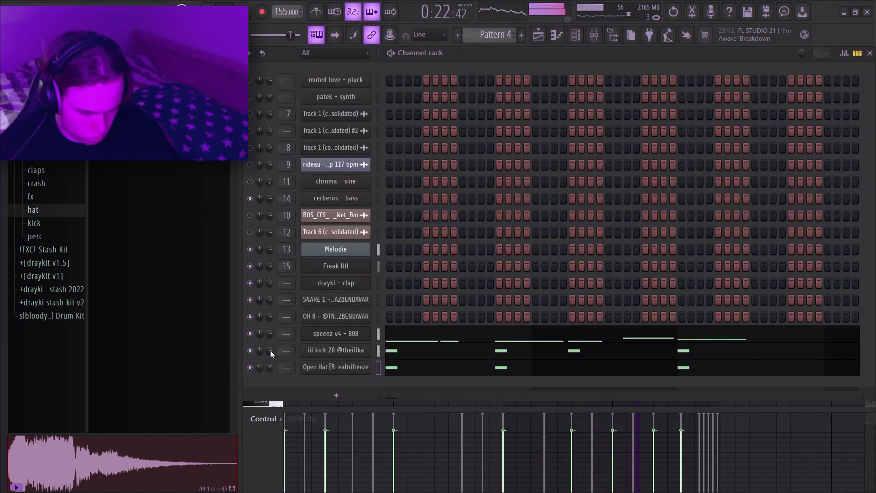